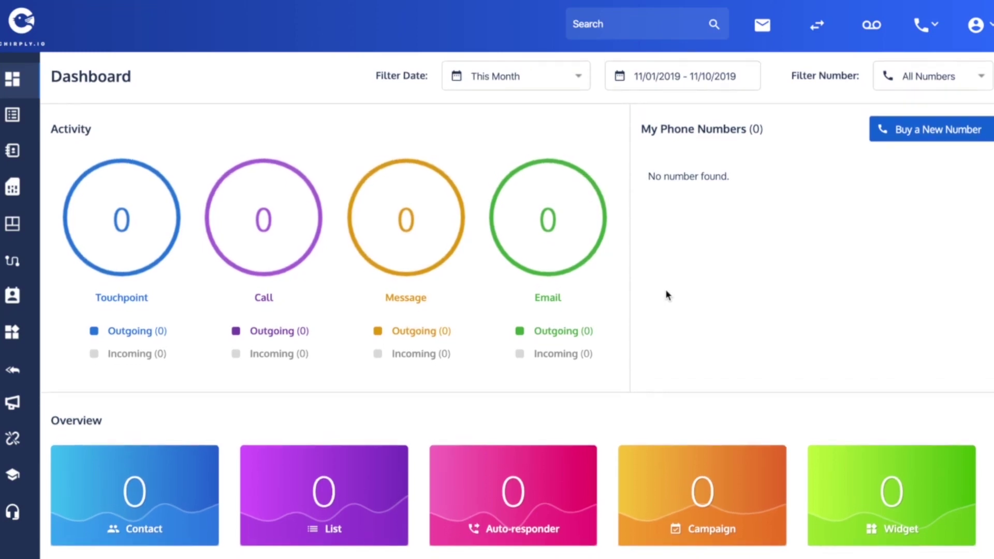
# - Scroll to Generate Leads on the Chirply dashboard and open the Yelp card
pyautogui.scroll(-1, 667, 295)
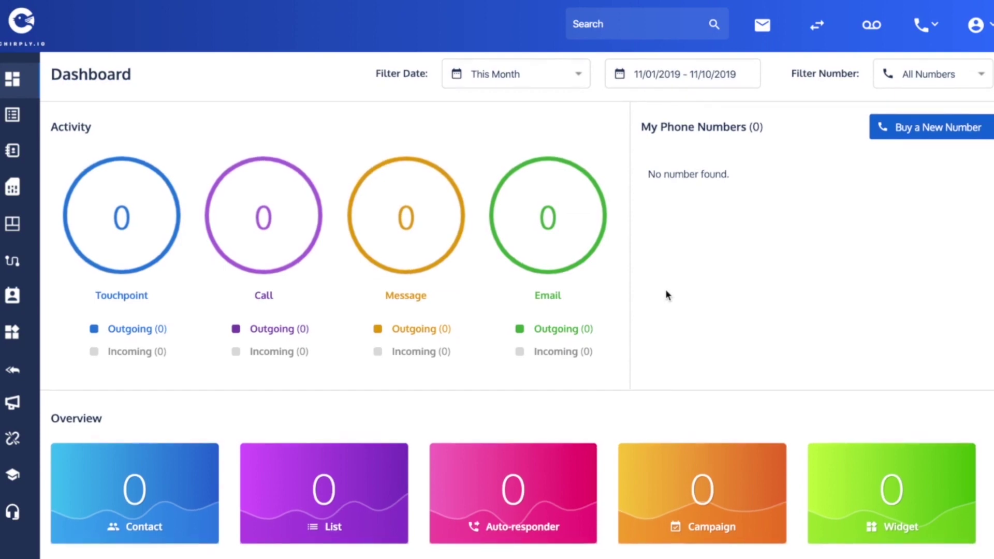
pyautogui.scroll(-4, 668, 295)
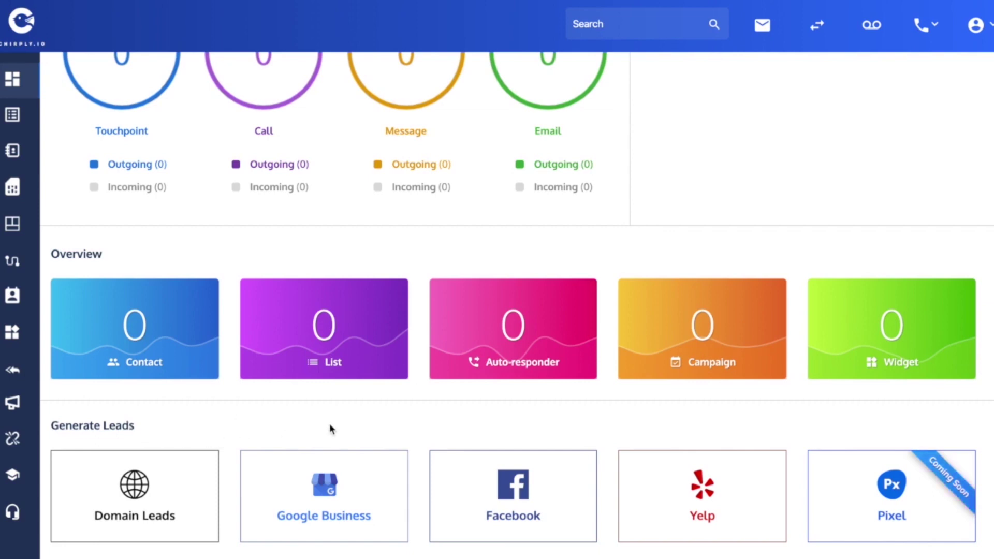
pyautogui.click(716, 500)
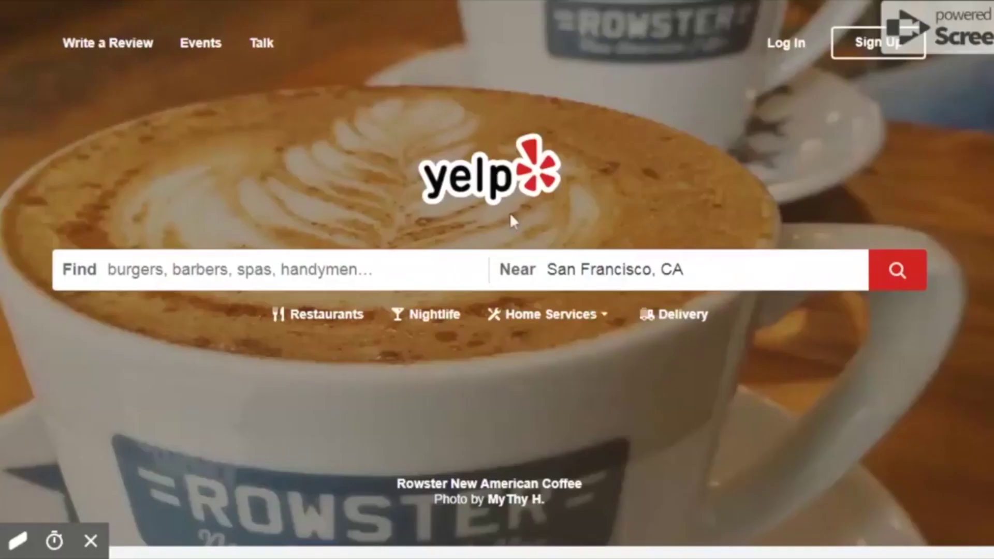
# - Fill Yelp's sign-up form with a test first and last name, an e-mail address, password and ZIP code
pyautogui.click(879, 47)
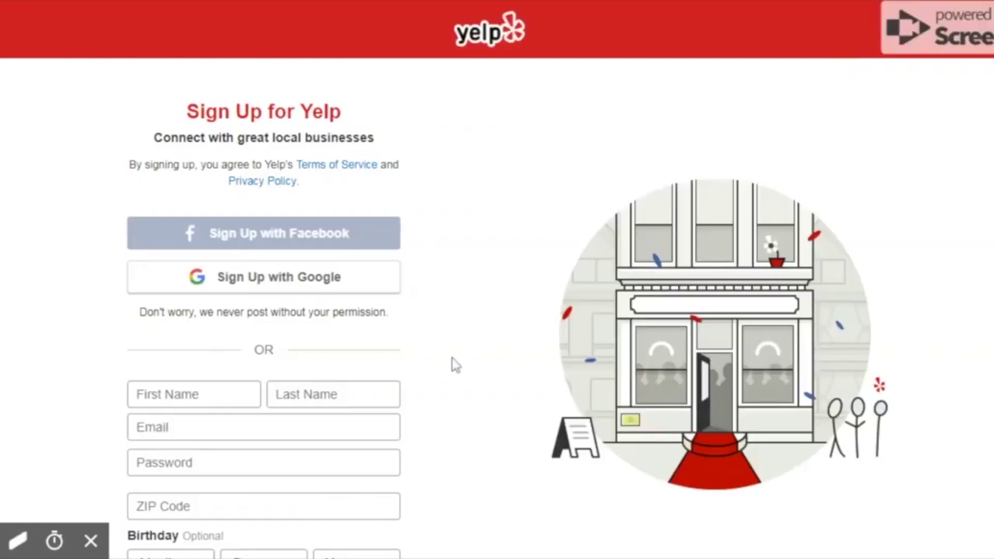
pyautogui.scroll(-3, 456, 365)
pyautogui.click(237, 220)
pyautogui.press('Tab')
pyautogui.press('Tab')
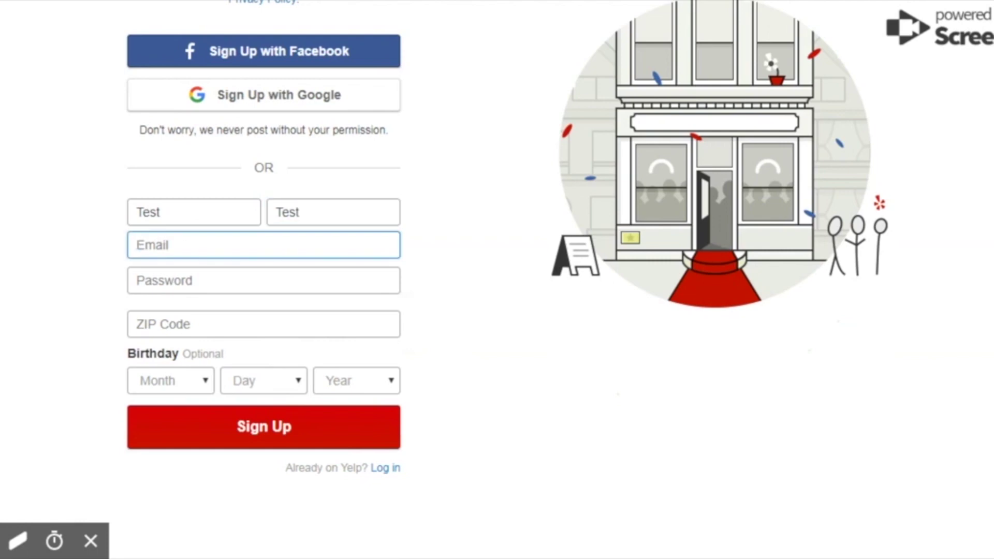
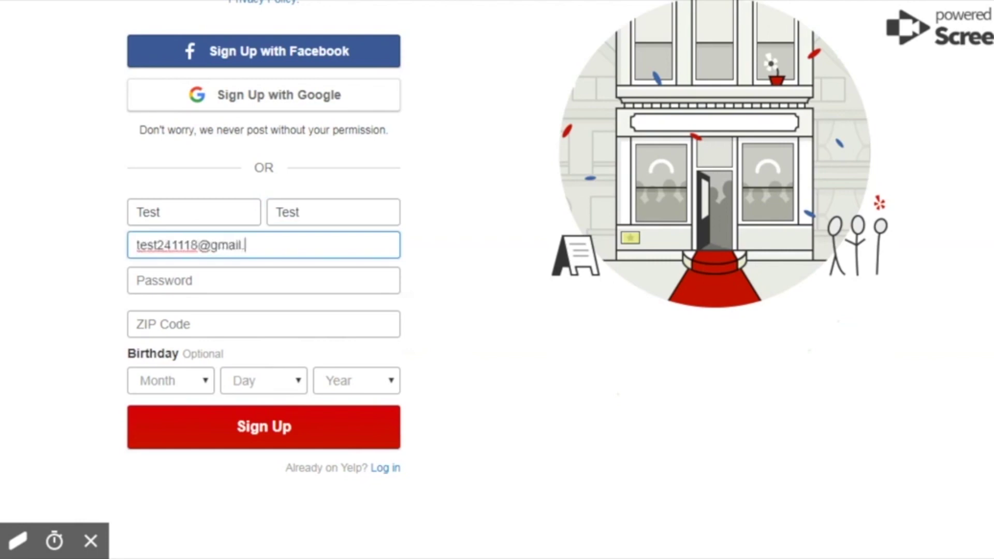
pyautogui.press('Tab')
pyautogui.press('Tab')
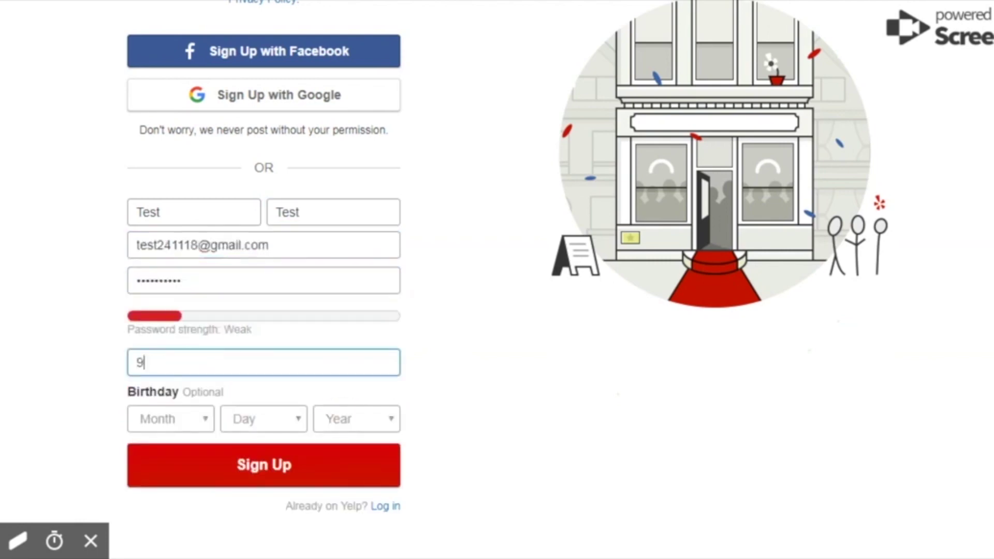
# - Submit the Yelp registration and scroll past the Find Friends page
pyautogui.click(239, 467)
pyautogui.scroll(-3, 333, 461)
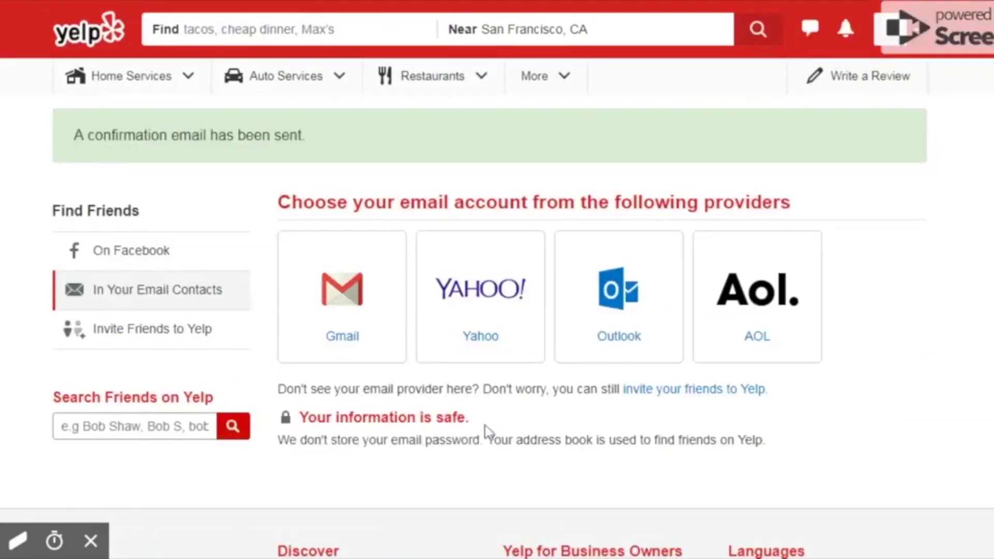
pyautogui.scroll(-3, 462, 466)
pyautogui.scroll(-3, 465, 469)
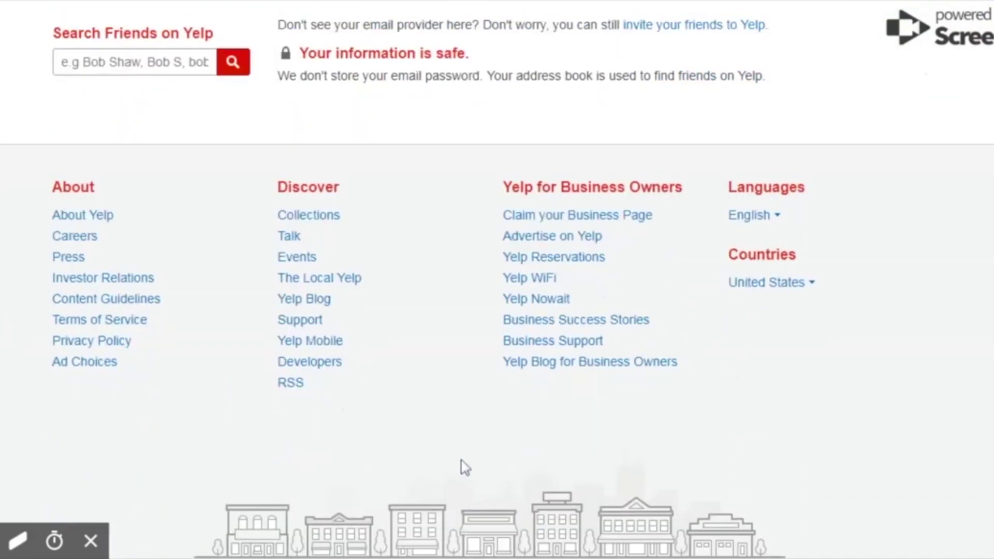
# - Go from Yelp's Developers page to the Yelp Fusion overview
pyautogui.click(313, 369)
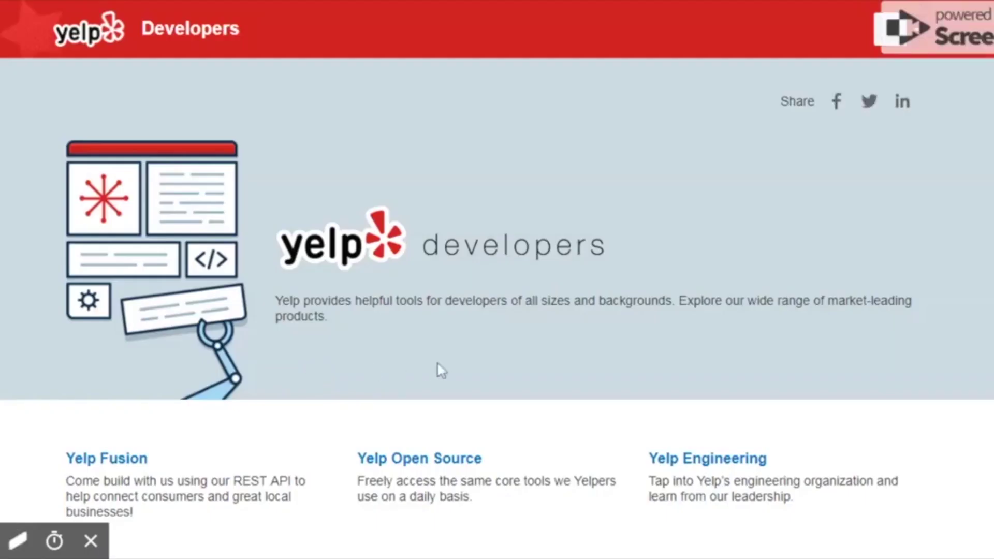
pyautogui.scroll(-10, 488, 363)
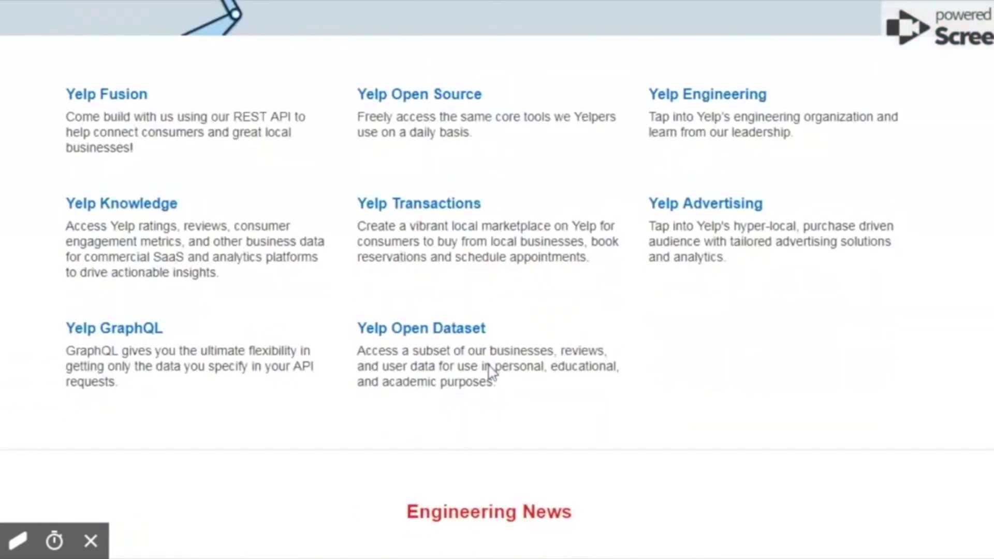
pyautogui.scroll(-3, 491, 372)
pyautogui.scroll(-3, 492, 372)
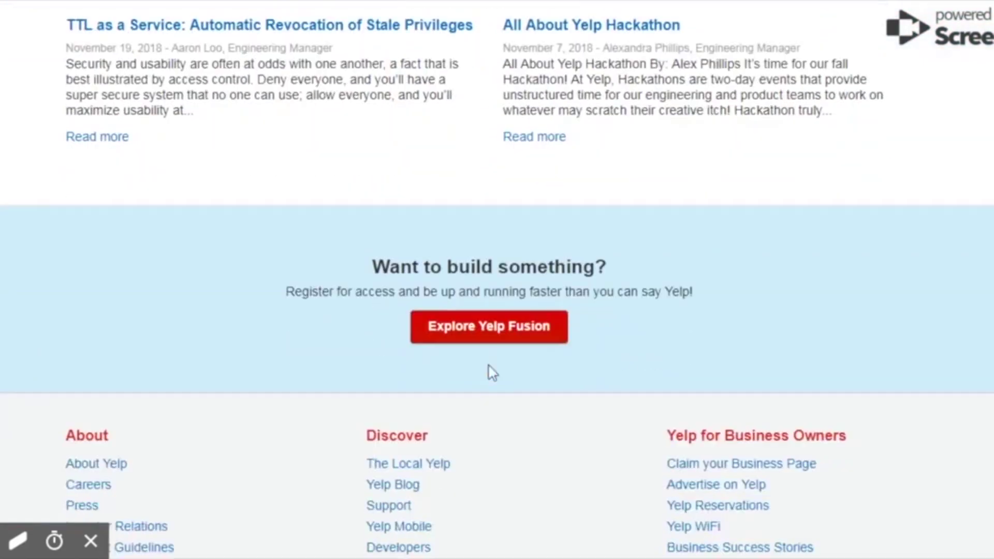
pyautogui.click(491, 335)
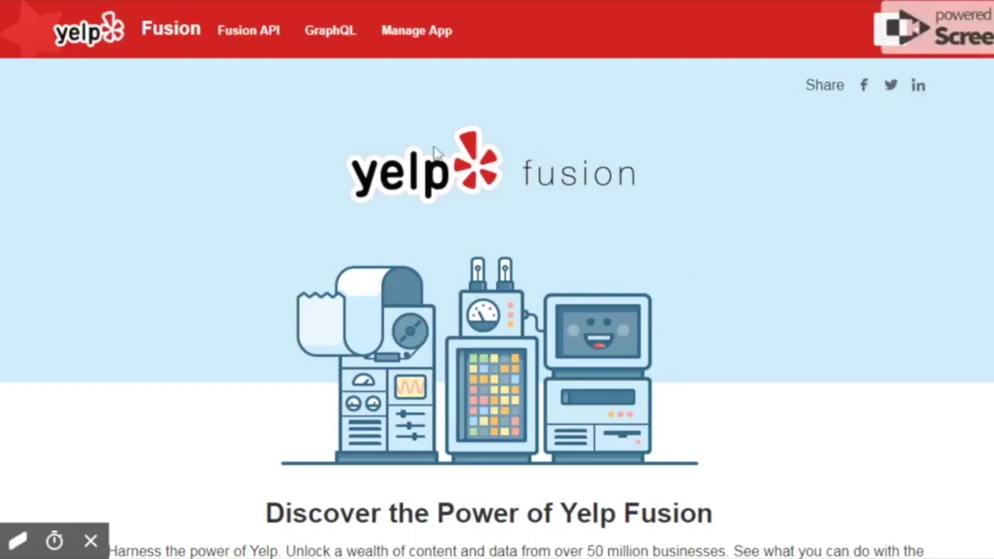
# - Start a new Yelp Fusion app named 'Any name' with industry Business
pyautogui.click(419, 37)
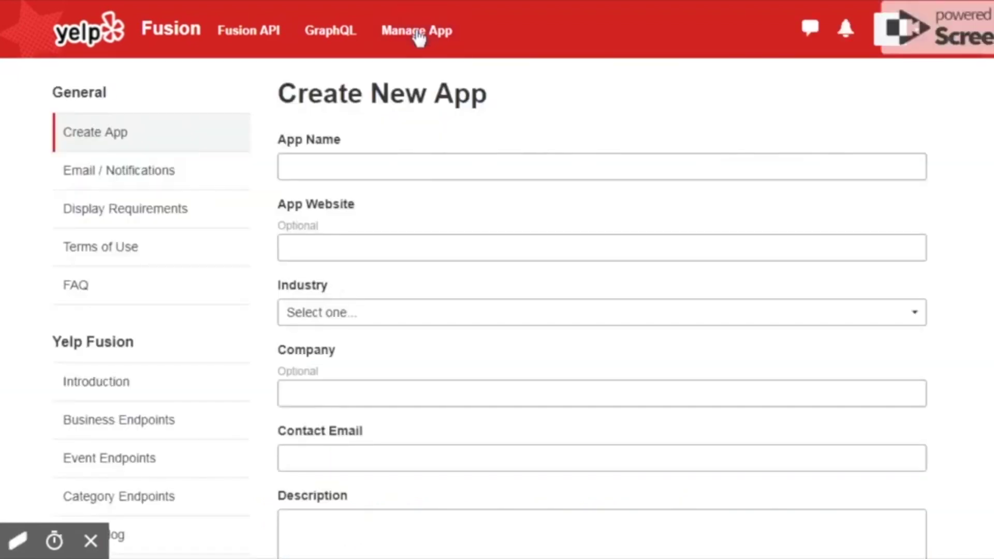
pyautogui.click(289, 166)
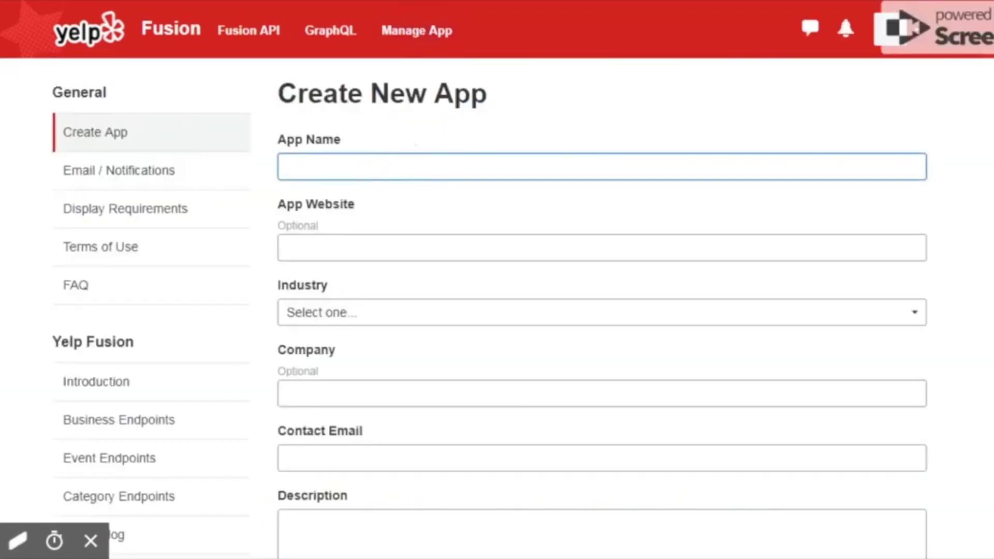
pyautogui.write('Any name')
pyautogui.scroll(-2, 456, 215)
pyautogui.click(456, 214)
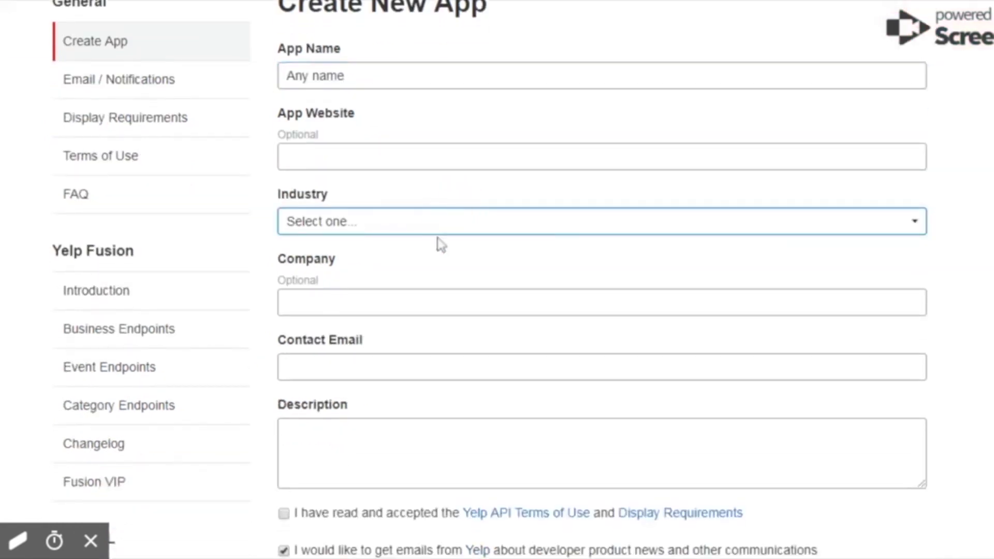
pyautogui.click(325, 276)
pyautogui.scroll(-2, 438, 290)
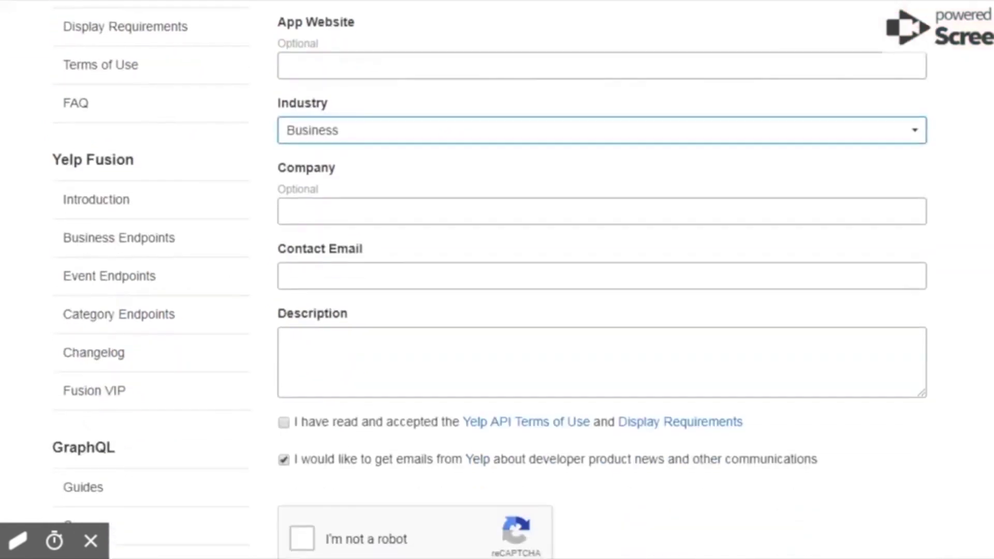
# - Add a contact e-mail and description 'The first test app.', accept terms, pass verification, create the app
pyautogui.click(435, 275)
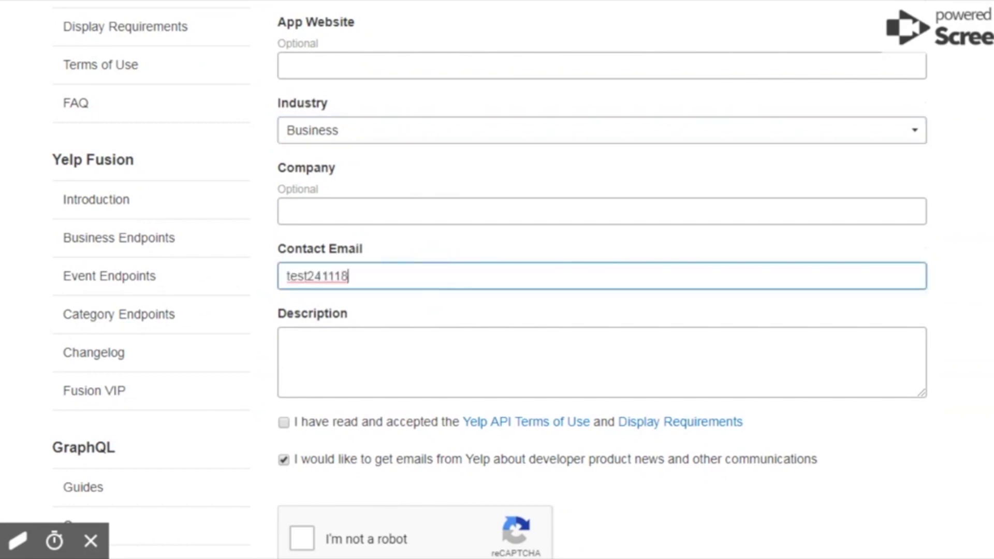
pyautogui.press('Tab')
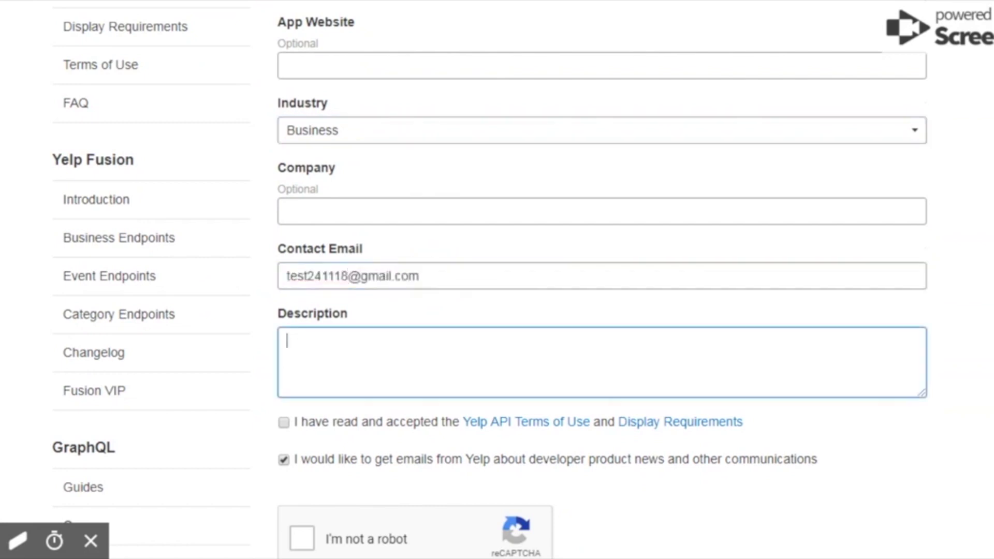
pyautogui.write('The first test app.')
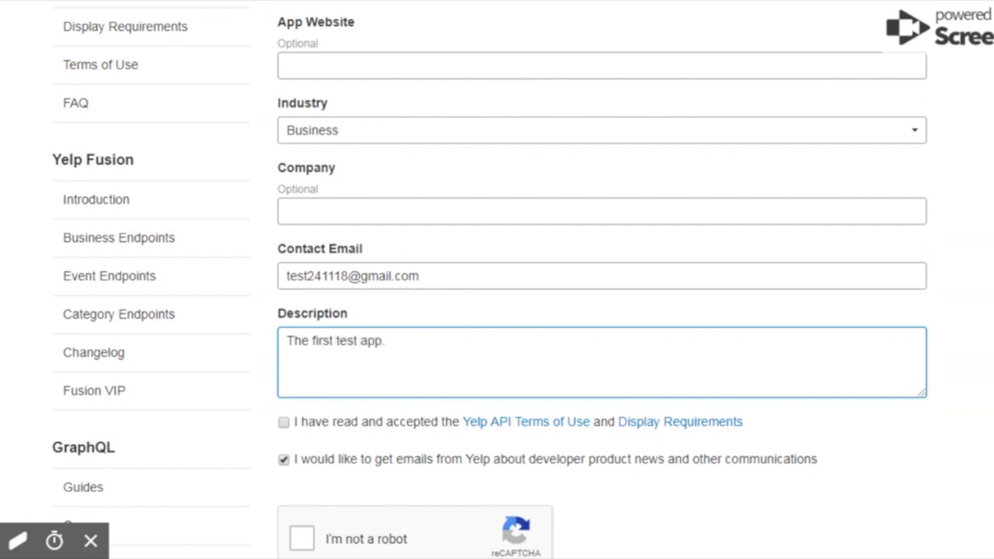
pyautogui.scroll(-3, 601, 279)
pyautogui.scroll(-3, 361, 212)
pyautogui.click(348, 149)
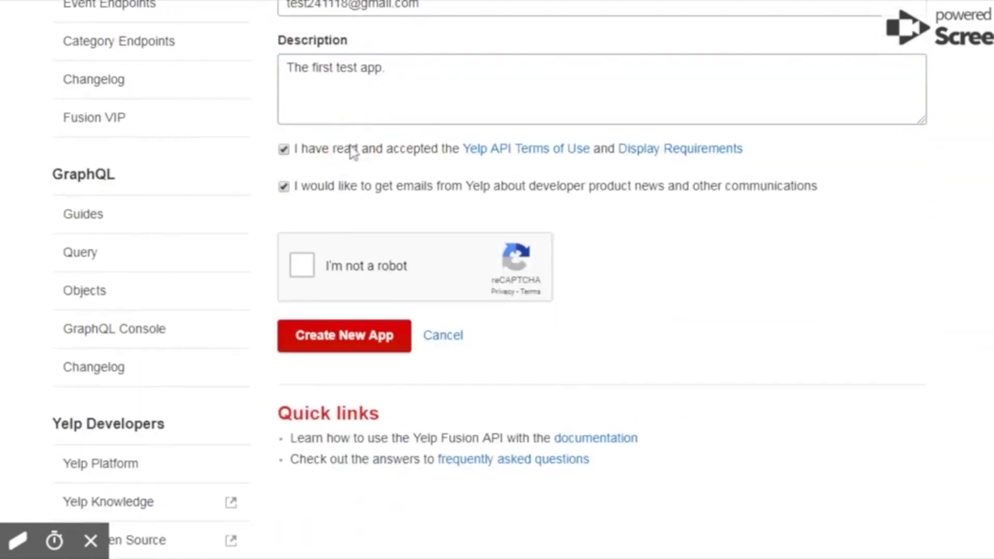
pyautogui.click(345, 275)
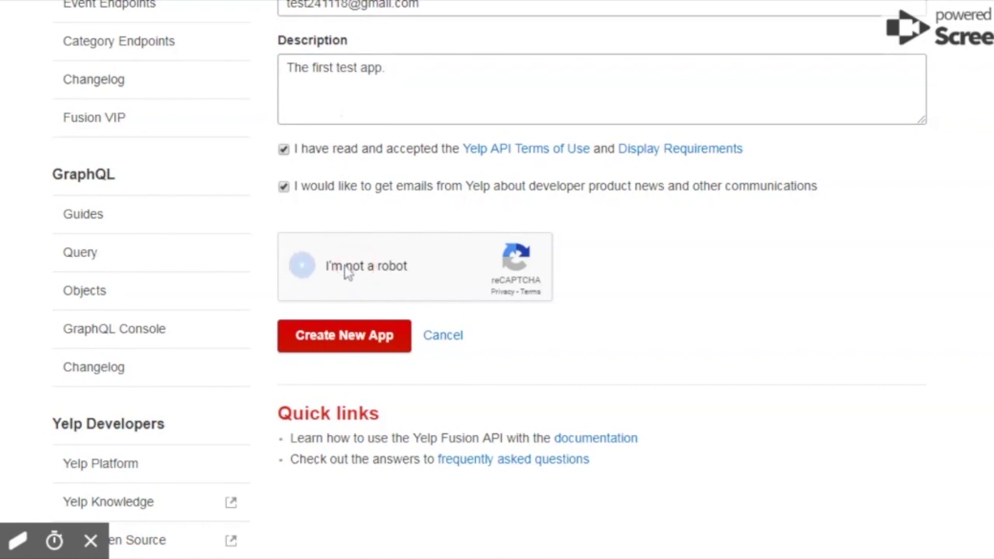
pyautogui.click(341, 342)
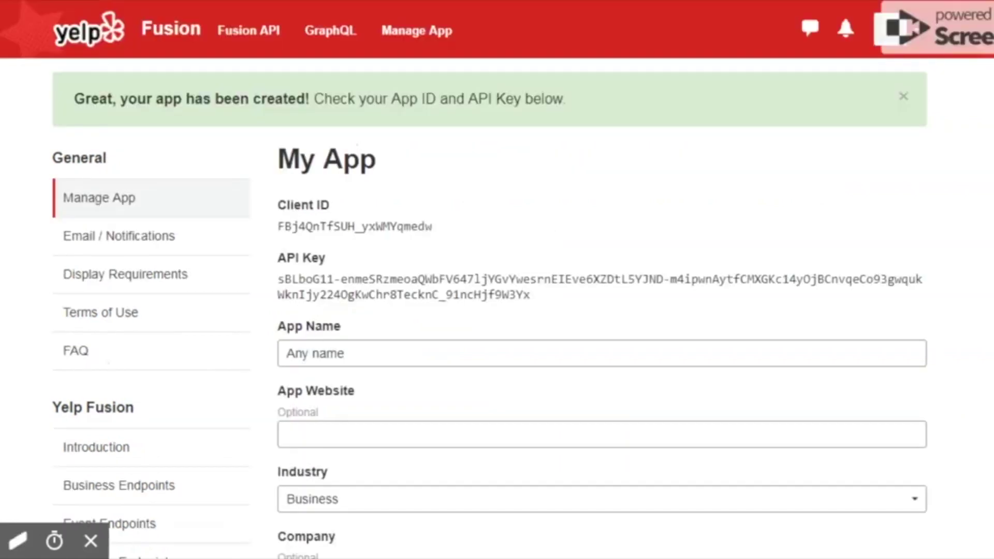
# - Select the full API key on the My App page to copy it
pyautogui.moveTo(279, 280); pyautogui.dragTo(548, 303)
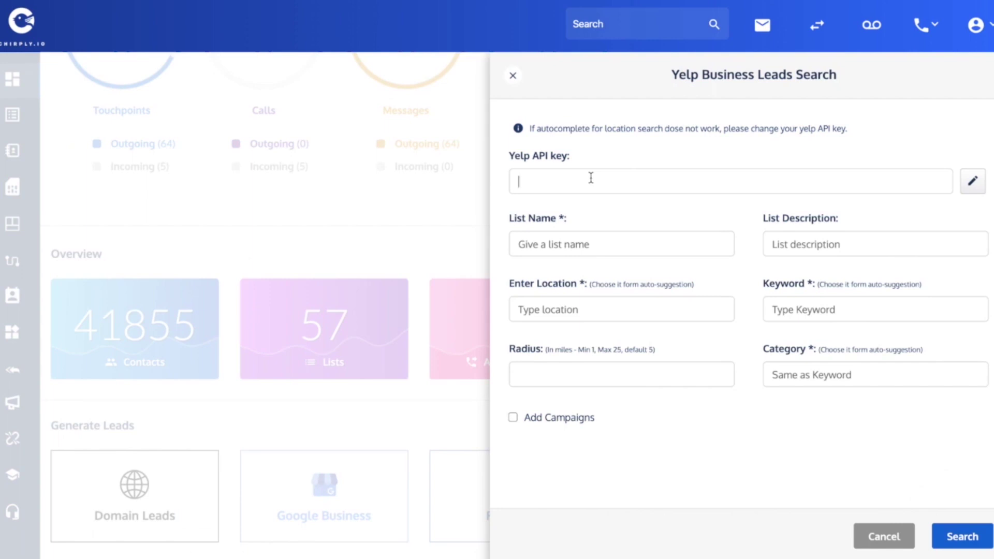
# - Paste the Yelp API key into Chirply's API key field and save it
pyautogui.hotkey('ctrl', 'v')
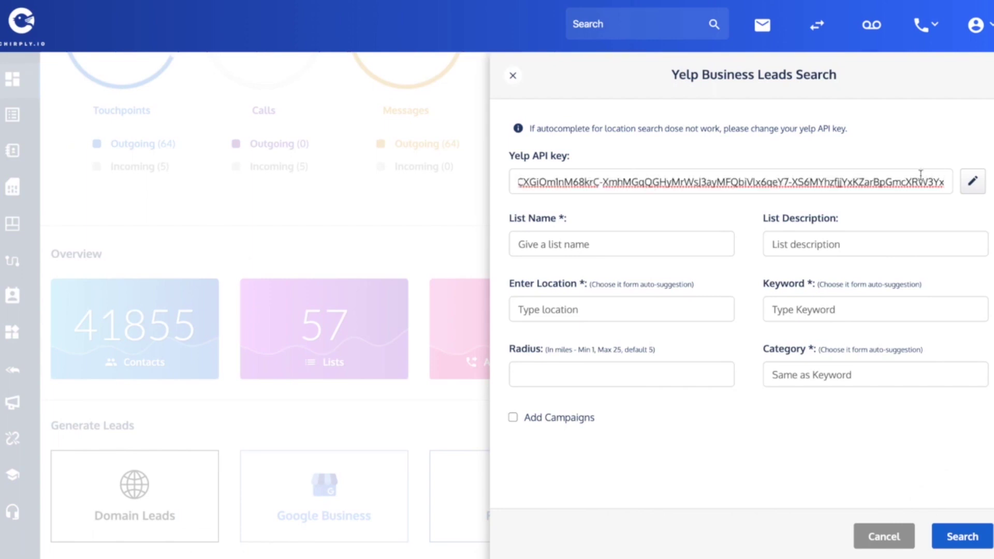
pyautogui.click(972, 188)
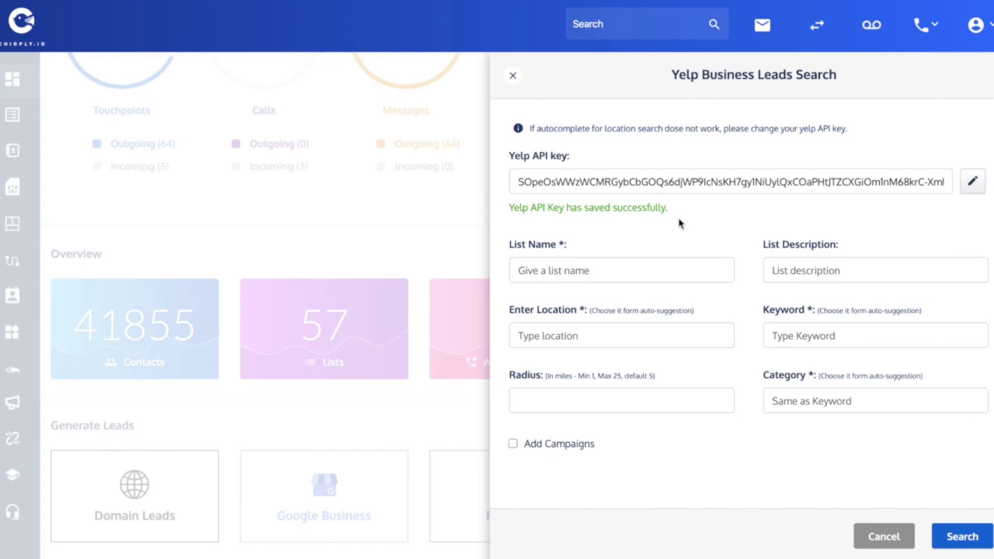
pyautogui.click(584, 272)
# - Name the list 'CT Yelp Realtors' and set its category to Real Estate Agents
pyautogui.write('CT Yelp Realtors')
pyautogui.click(795, 398)
pyautogui.write('real')
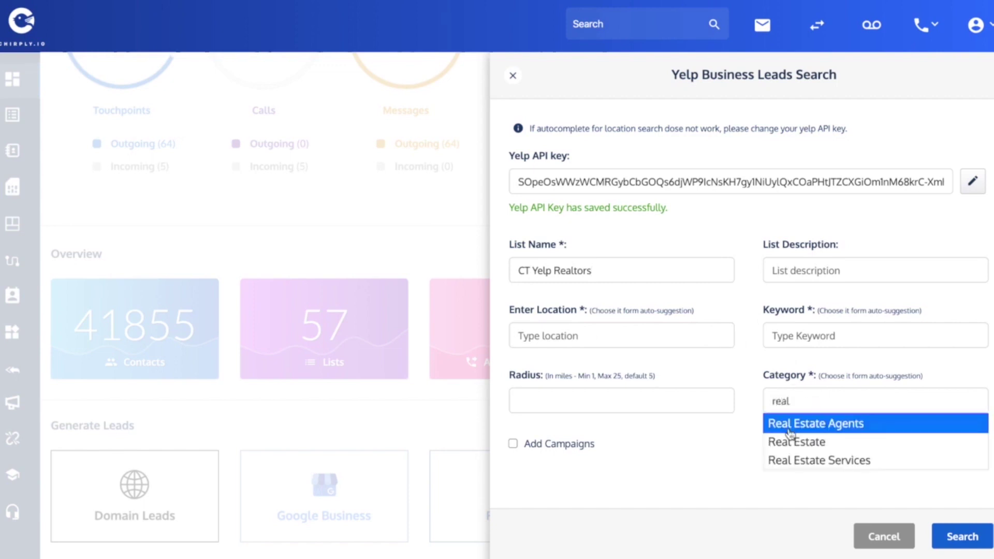
pyautogui.click(799, 442)
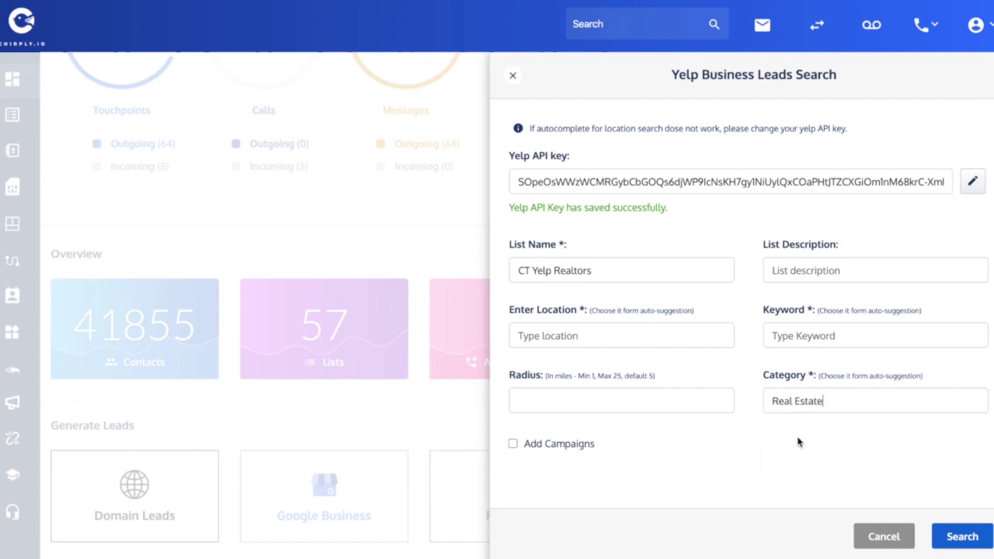
pyautogui.click(802, 342)
pyautogui.press('BackSpace')
pyautogui.press('BackSpace')
pyautogui.press('BackSpace')
pyautogui.press('BackSpace')
pyautogui.press('BackSpace')
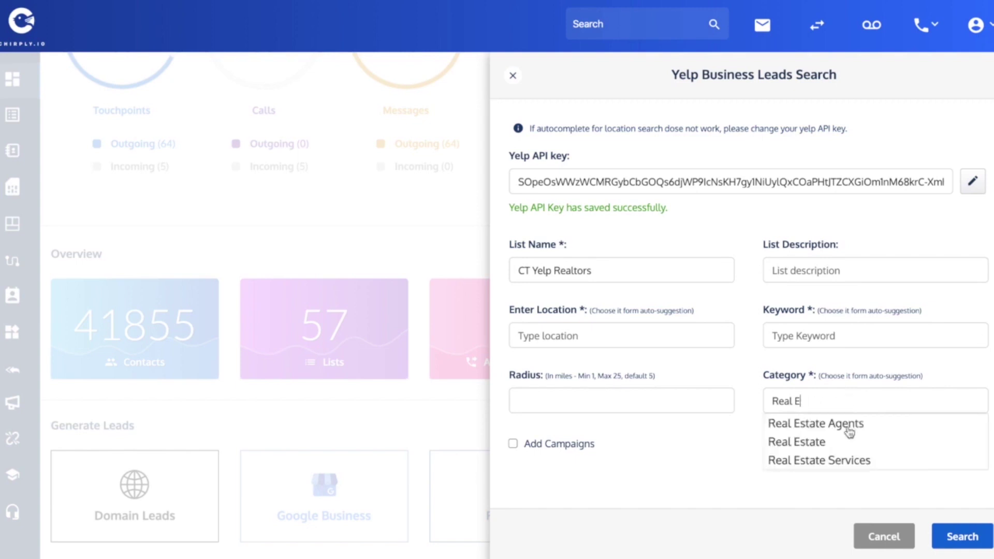
pyautogui.click(849, 427)
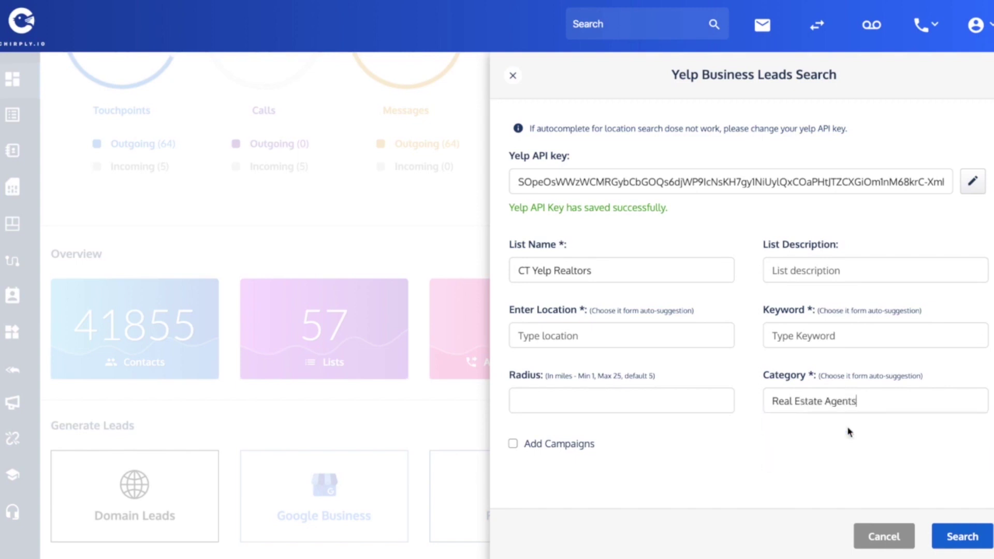
# - Set the search keyword to Realtor and the radius to 5 miles
pyautogui.click(797, 335)
pyautogui.write('real')
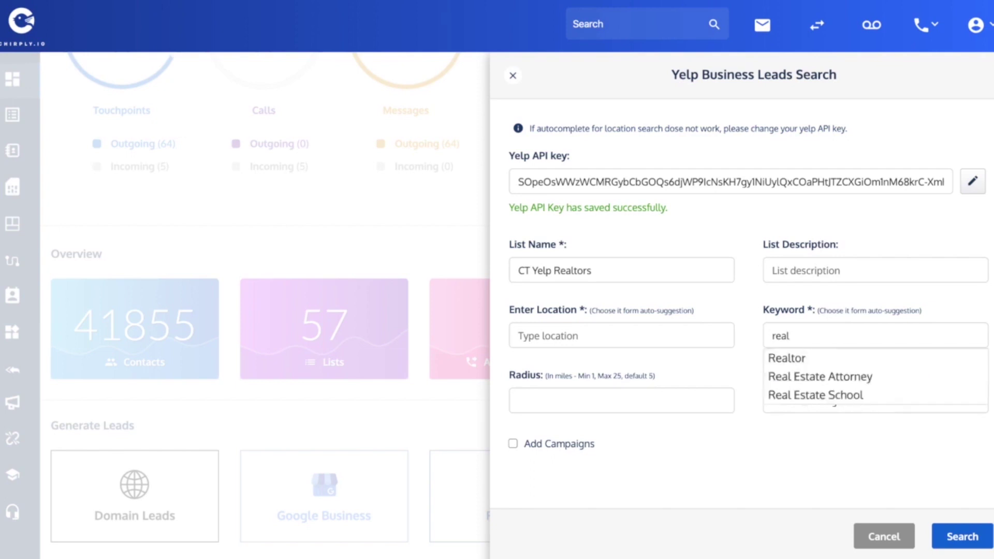
pyautogui.click(787, 357)
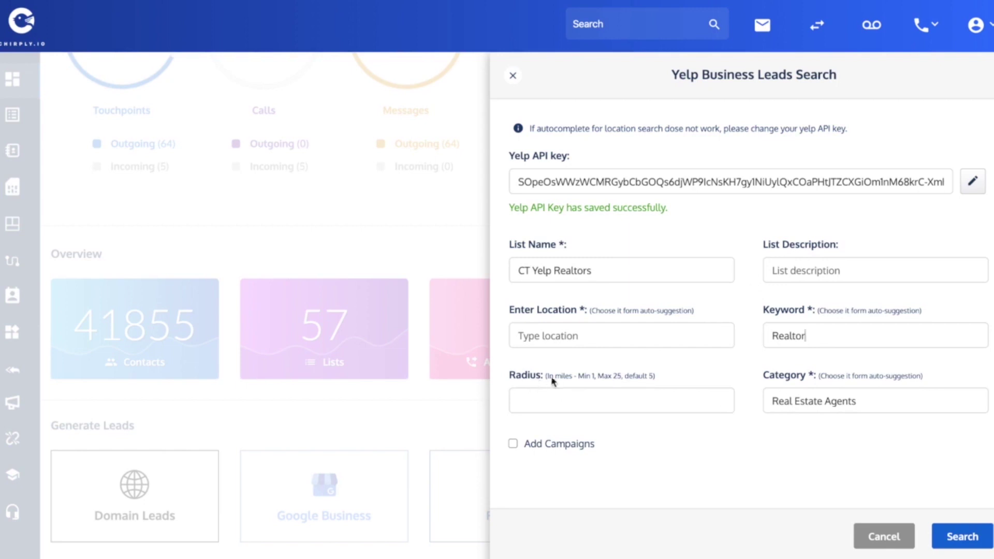
pyautogui.click(535, 406)
pyautogui.write('5')
# - Leave Add Campaigns switched off for the lead search
pyautogui.click(513, 444)
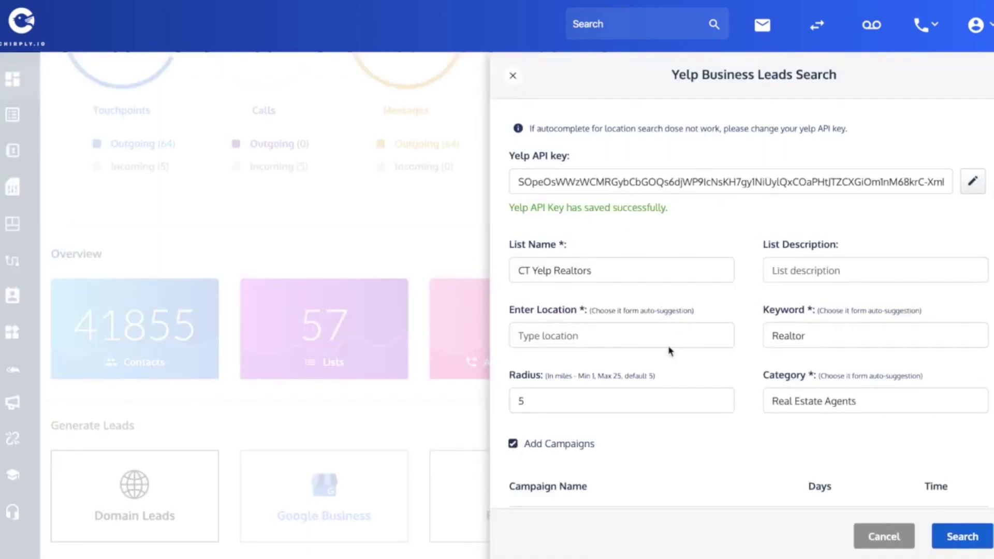
pyautogui.scroll(-1, 671, 438)
pyautogui.scroll(-1, 671, 438)
pyautogui.scroll(-1, 671, 438)
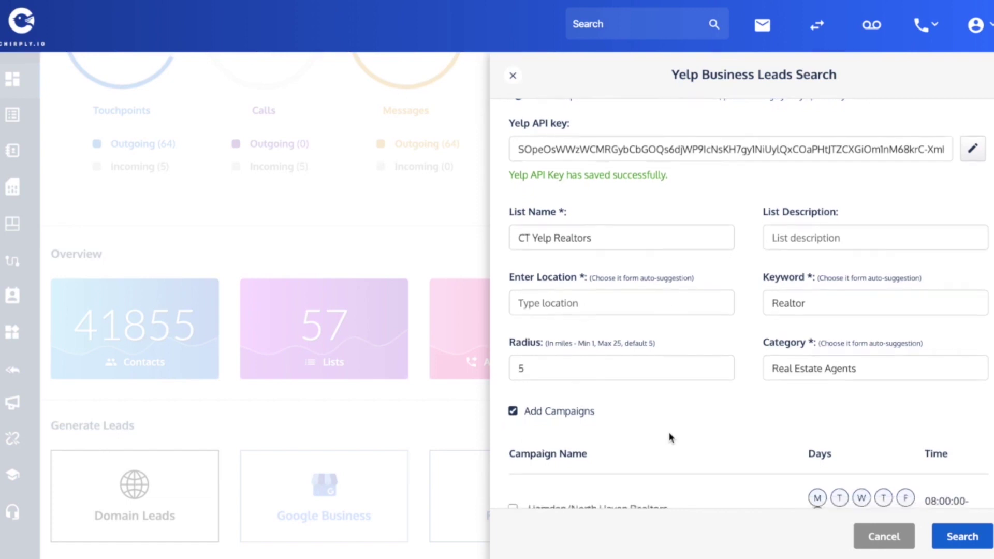
pyautogui.scroll(2, 671, 438)
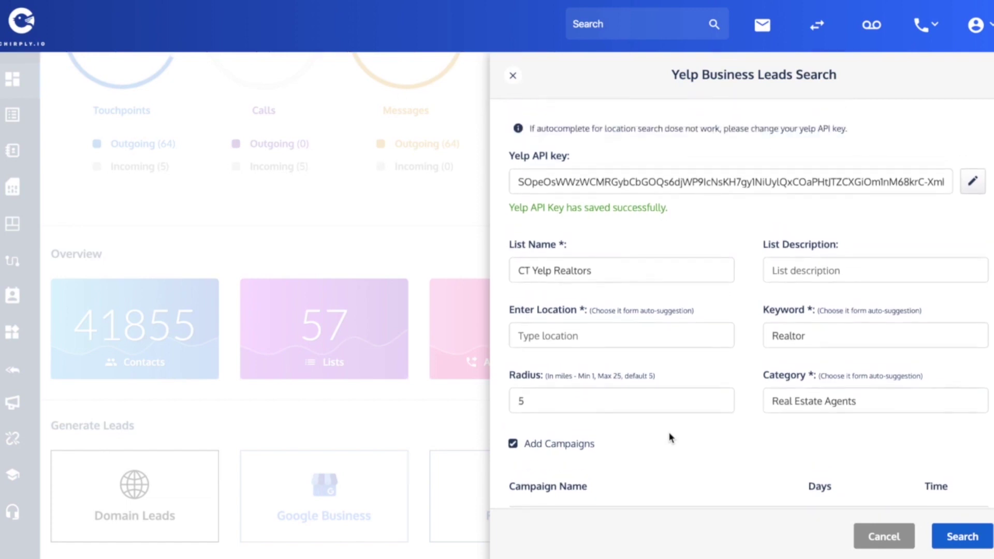
pyautogui.click(513, 444)
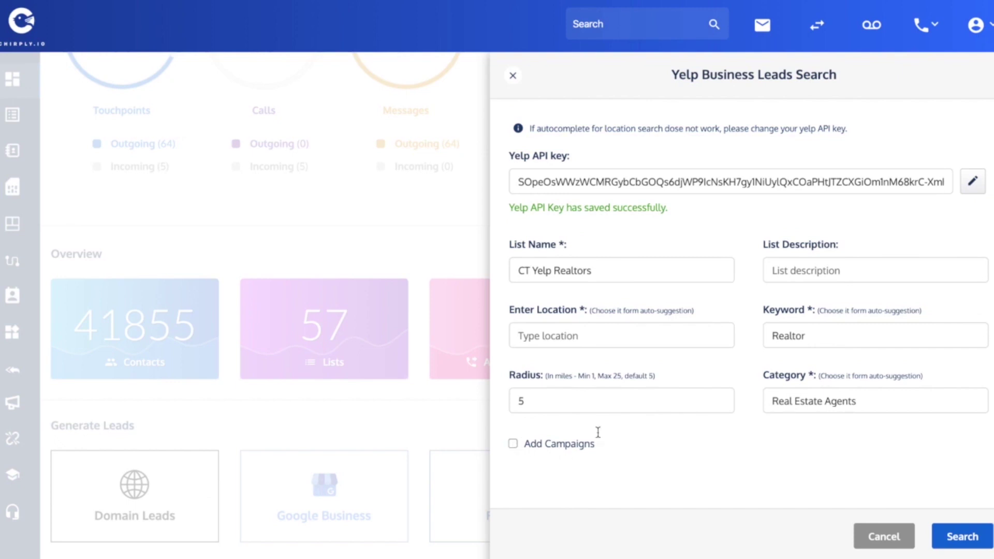
# - Enter CT as the search location
pyautogui.scroll(1, 652, 413)
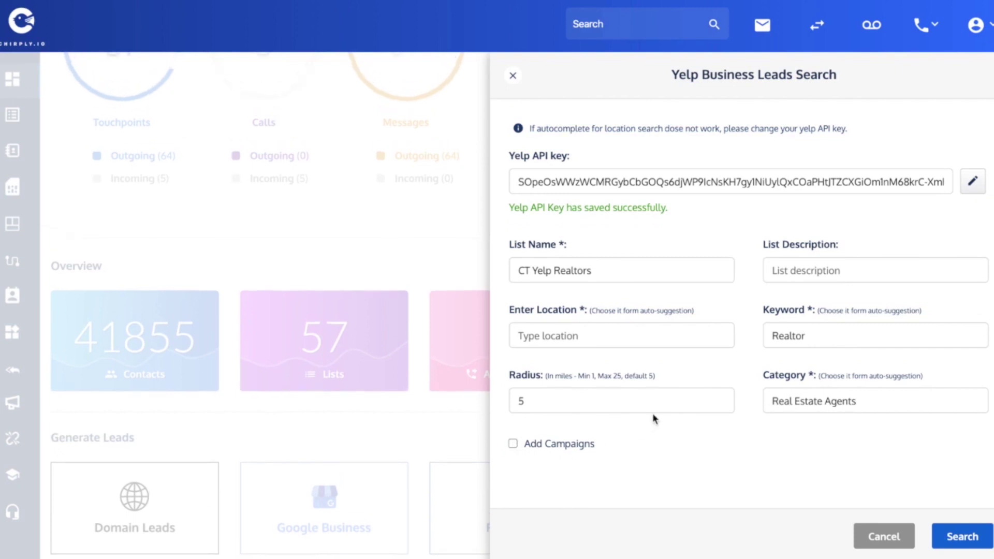
pyautogui.click(576, 334)
pyautogui.write('CT')
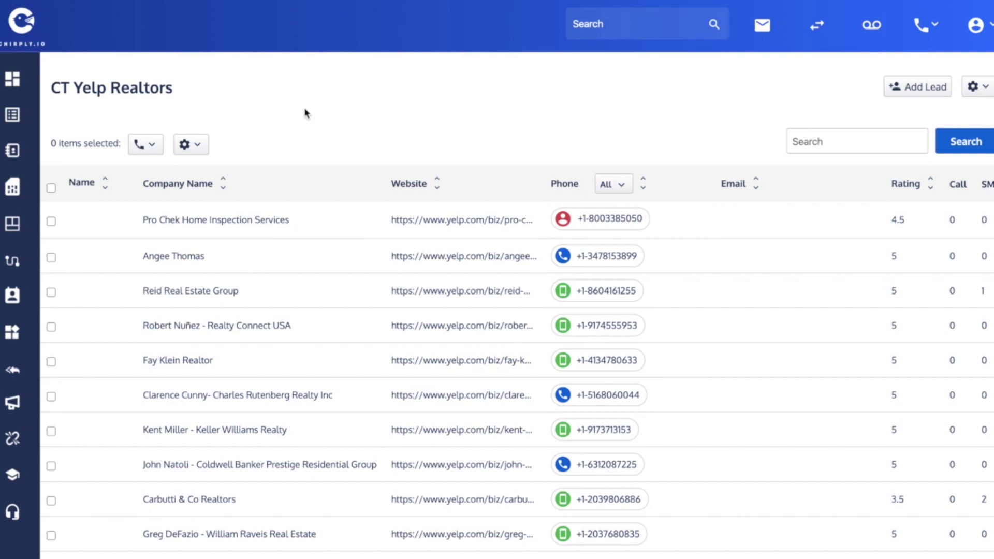
# - Review the 17 CT Yelp Realtors leads down to the pagination
pyautogui.scroll(-2, 305, 113)
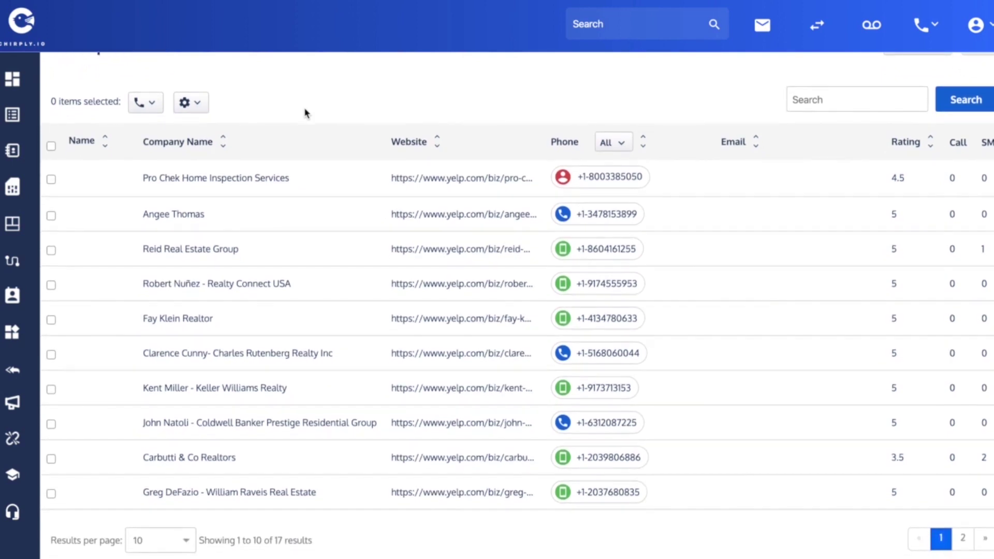